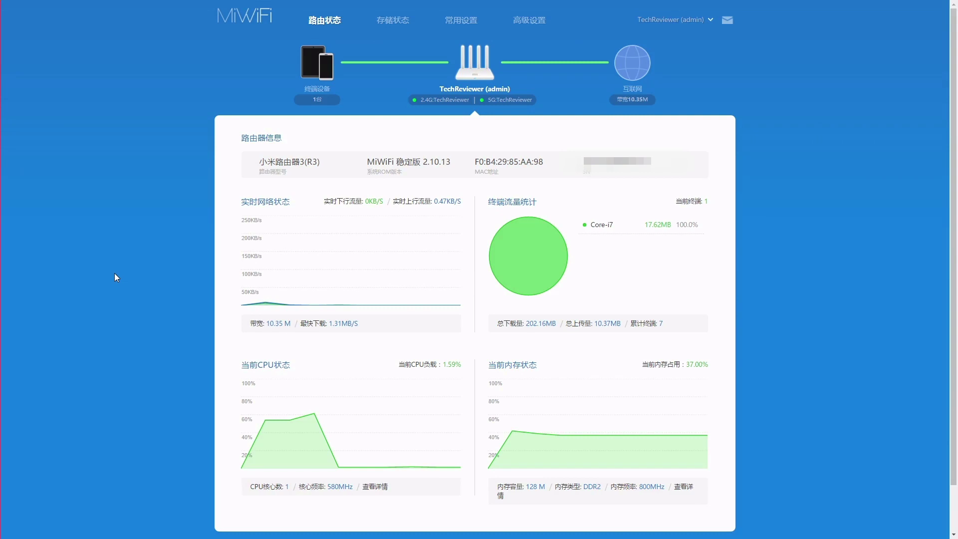
# Step: Translate the router status page into German and look through the storage status page
pyautogui.rightClick(166, 196)
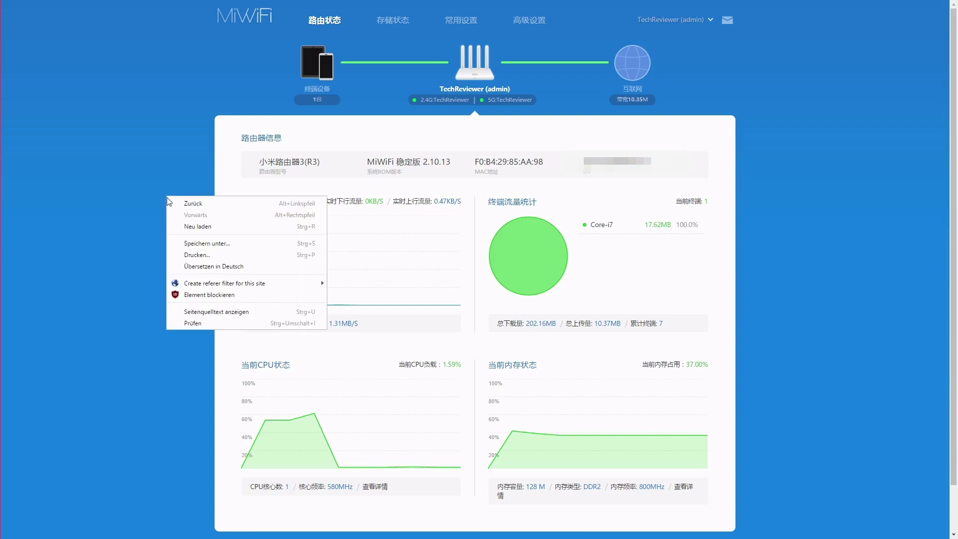
pyautogui.click(202, 266)
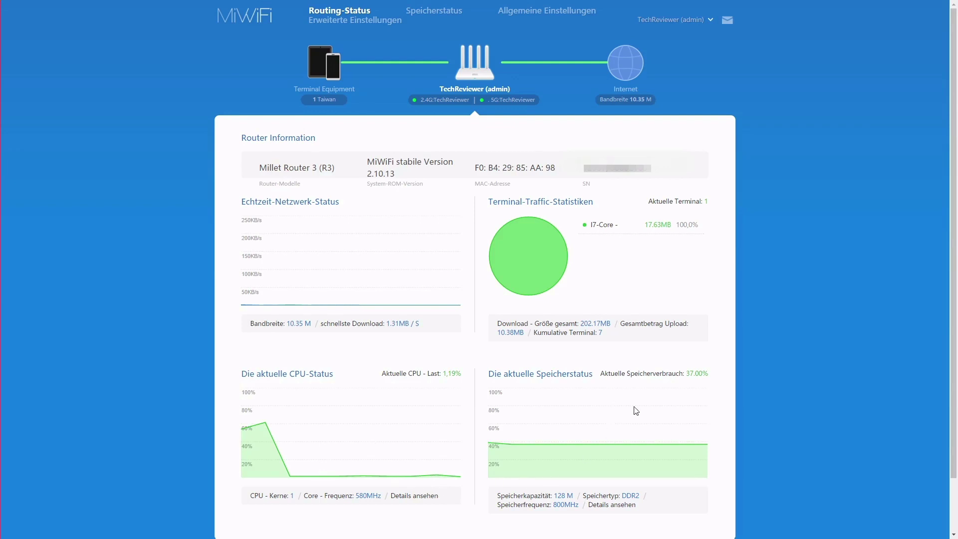
pyautogui.click(419, 11)
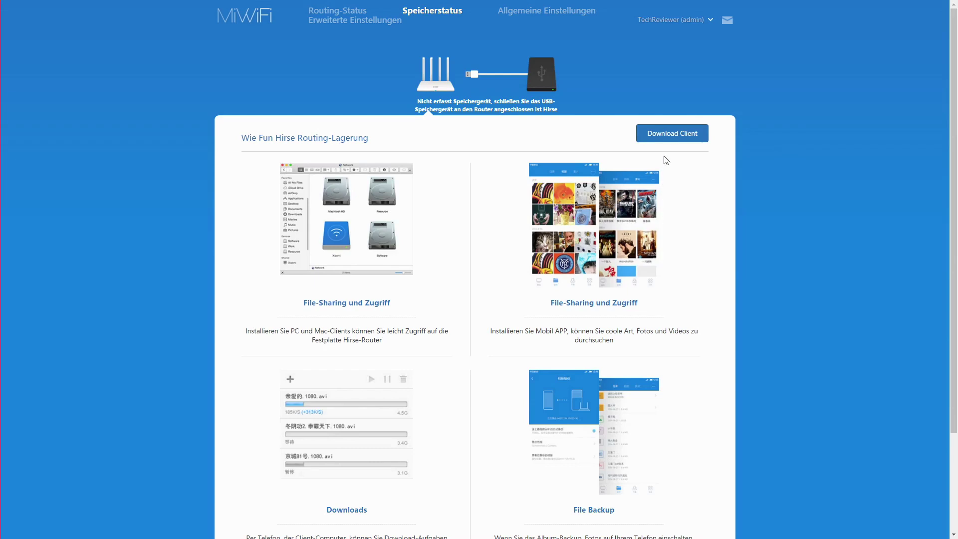
pyautogui.moveTo(669, 142)
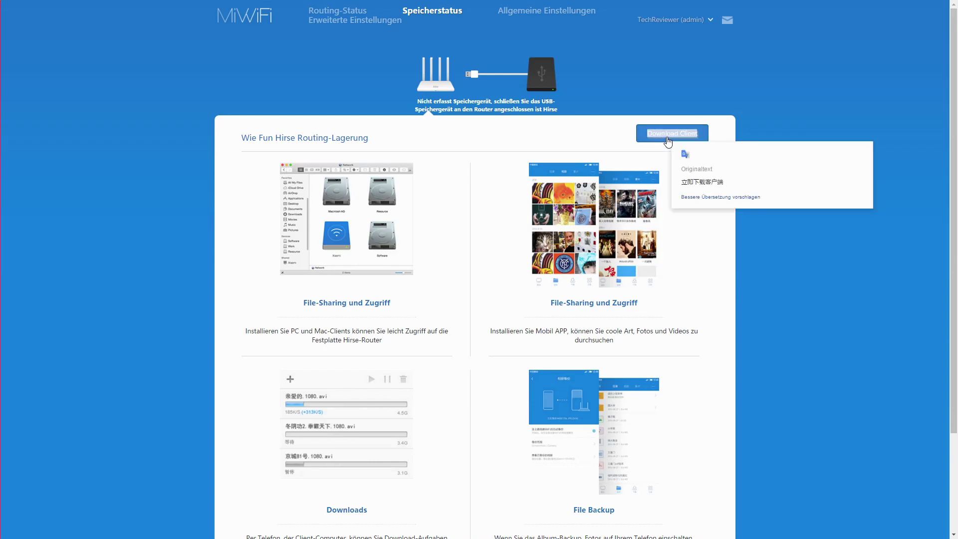
pyautogui.scroll(-5, 600, 369)
pyautogui.scroll(5, 429, 348)
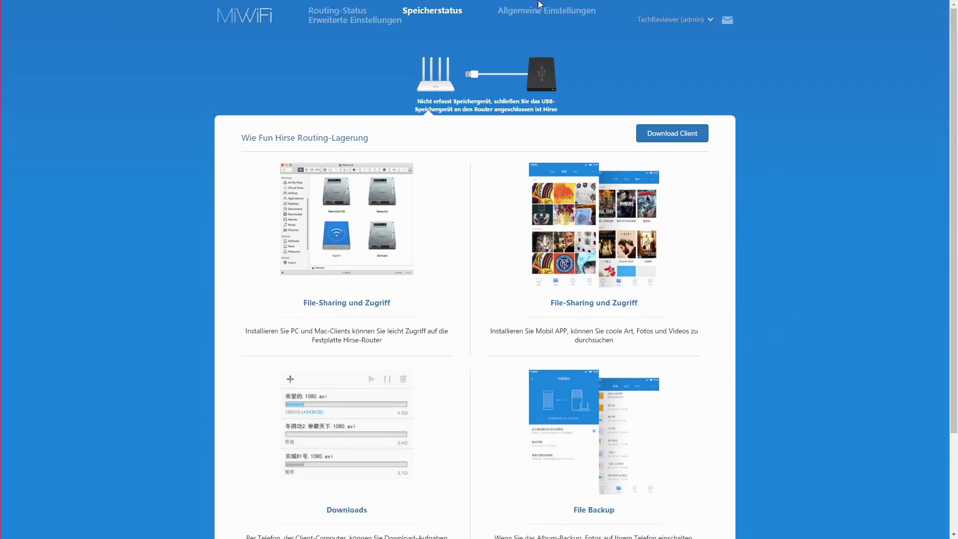
# Step: Review the Wi-Fi settings in the general settings, including the dual-band explanation, encryption types, 2.4G channel and signal strength choices, and guest Wi-Fi
pyautogui.click(549, 16)
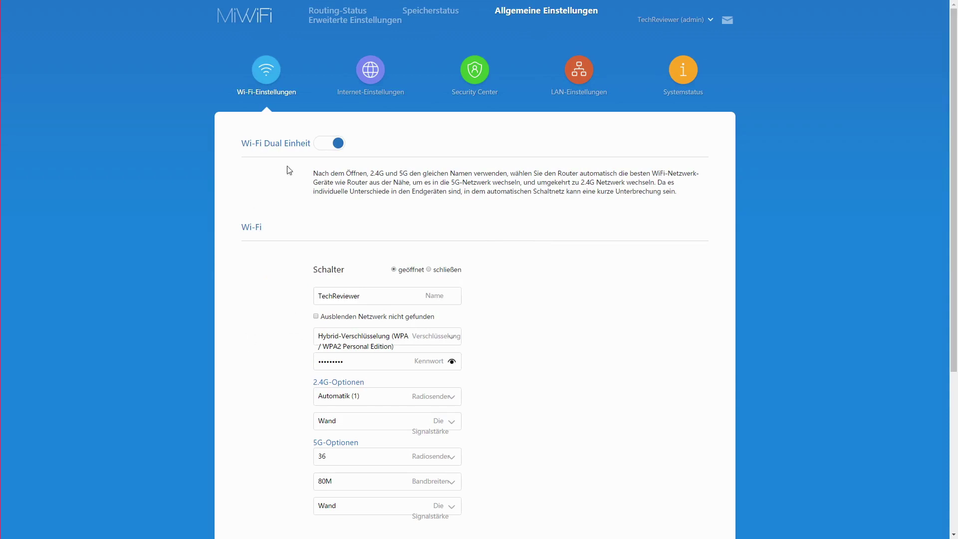
pyautogui.moveTo(380, 174)
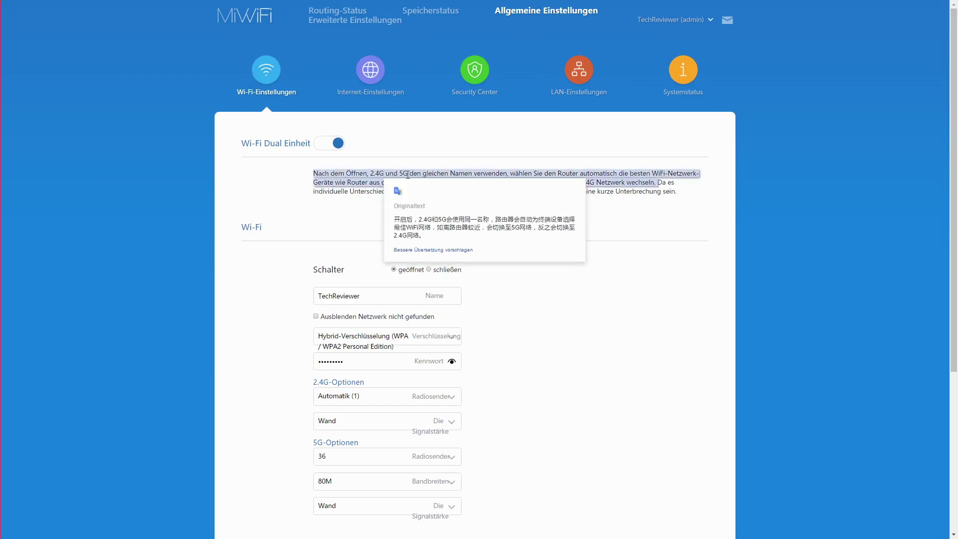
pyautogui.scroll(-4, 295, 330)
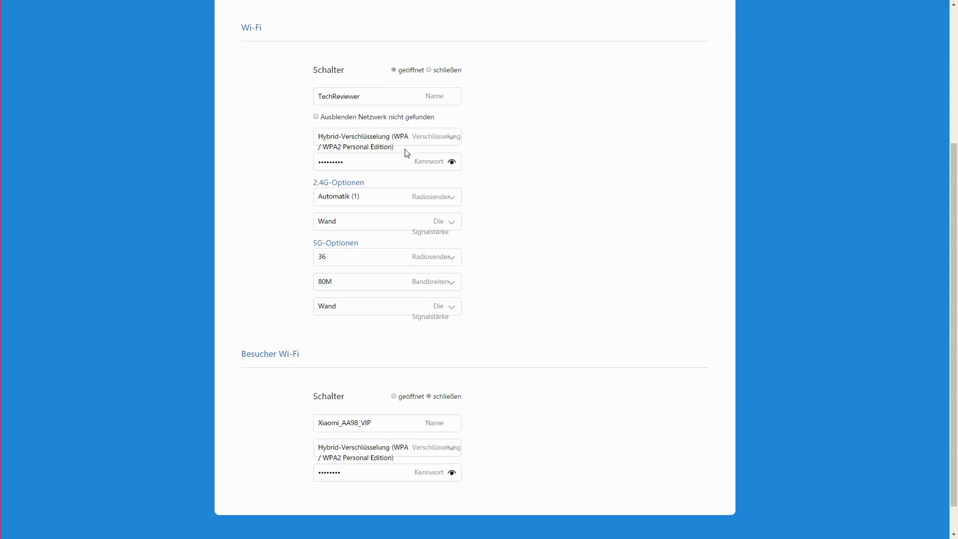
pyautogui.click(456, 143)
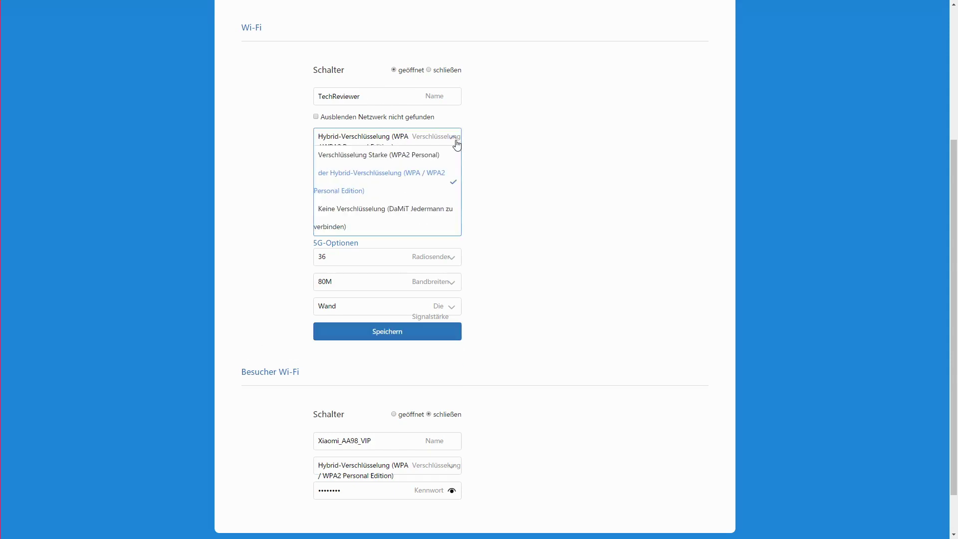
pyautogui.click(457, 144)
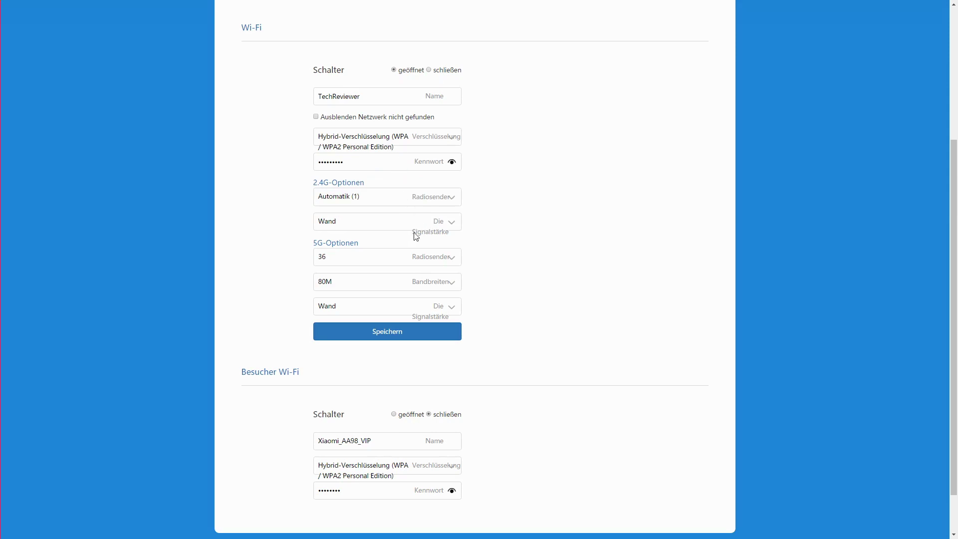
pyautogui.click(453, 203)
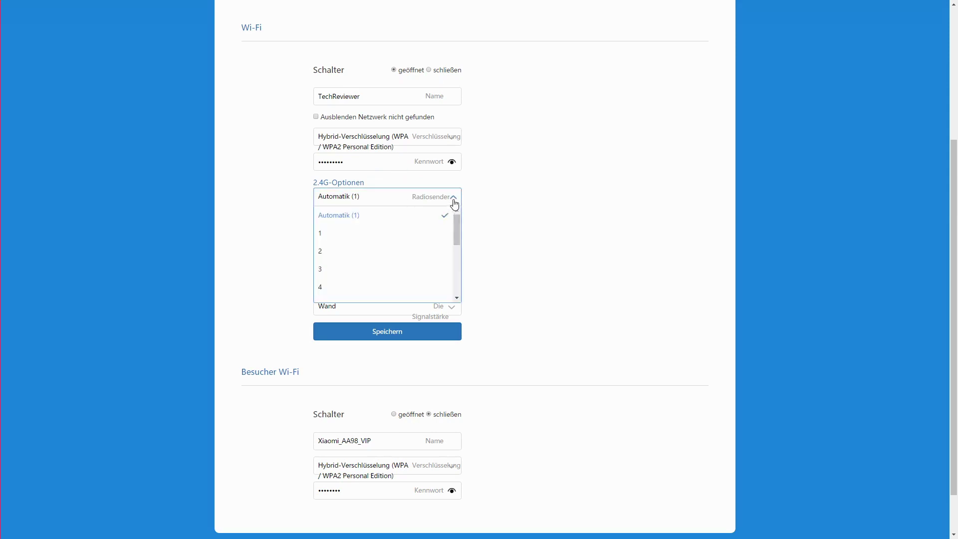
pyautogui.click(453, 199)
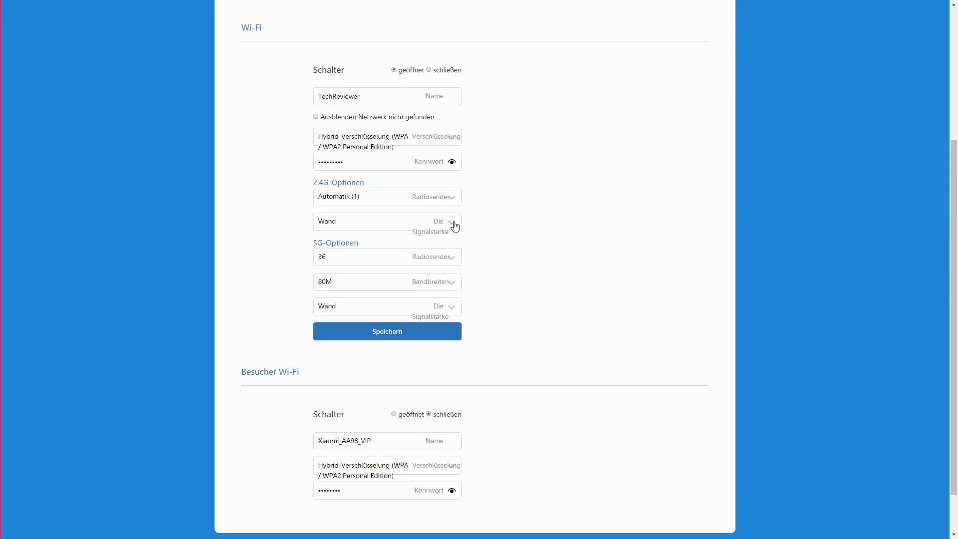
pyautogui.click(454, 225)
pyautogui.click(453, 225)
pyautogui.scroll(-1, 442, 279)
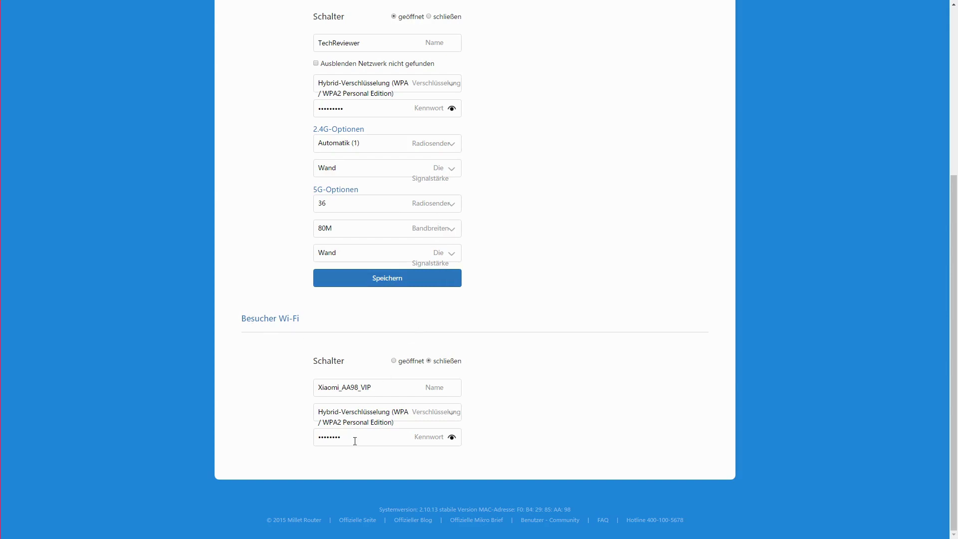
pyautogui.scroll(5, 395, 372)
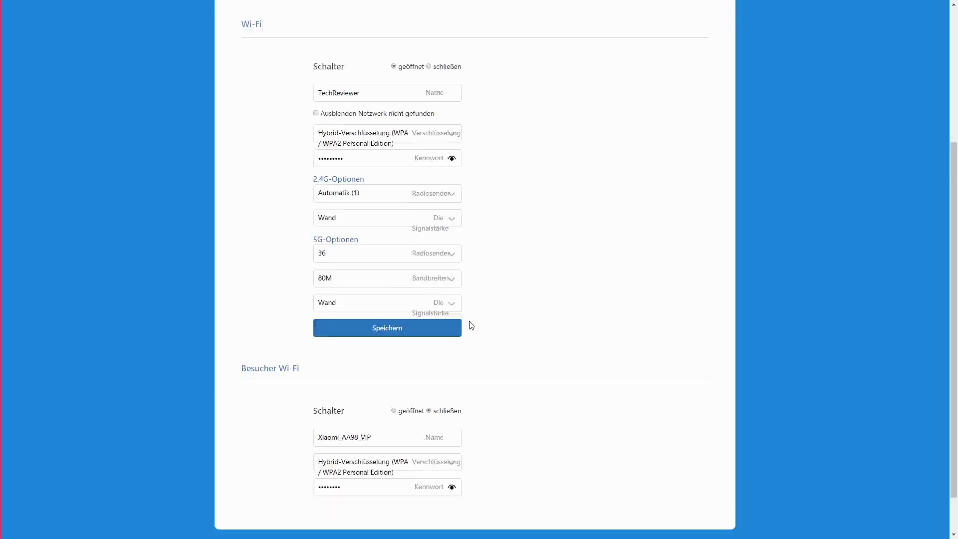
# Step: Review the internet settings, including DHCP, DNS, the available WAN port rates, the MAC address and the operating mode switch
pyautogui.click(364, 98)
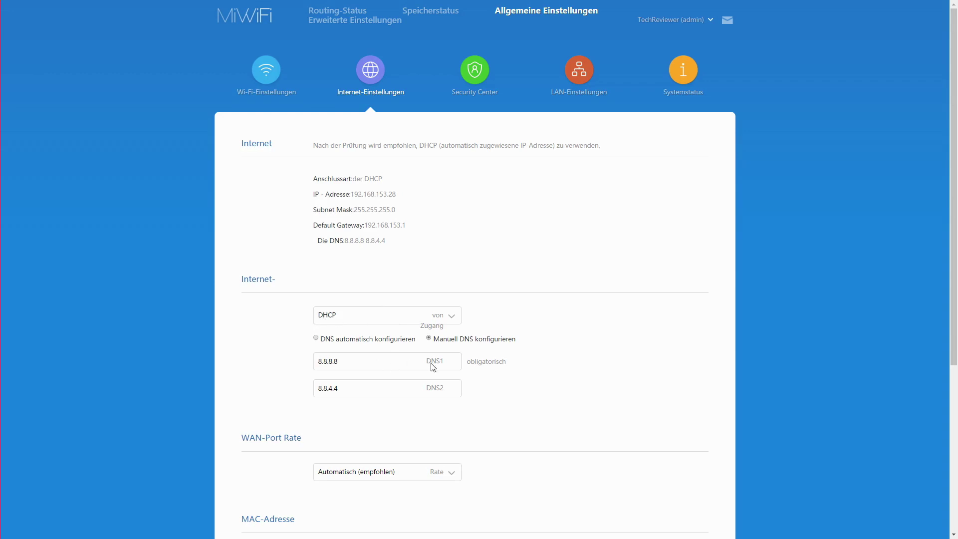
pyautogui.scroll(-4, 410, 365)
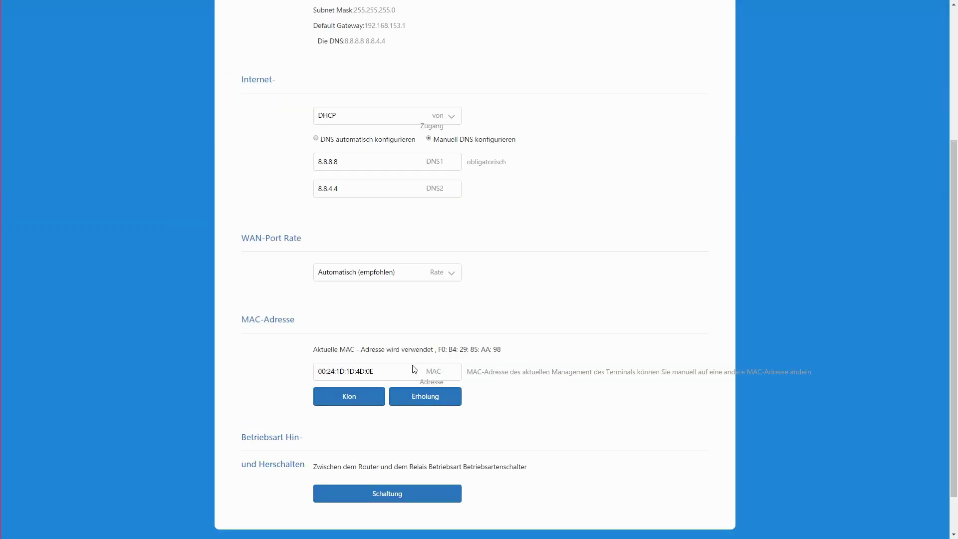
pyautogui.click(452, 275)
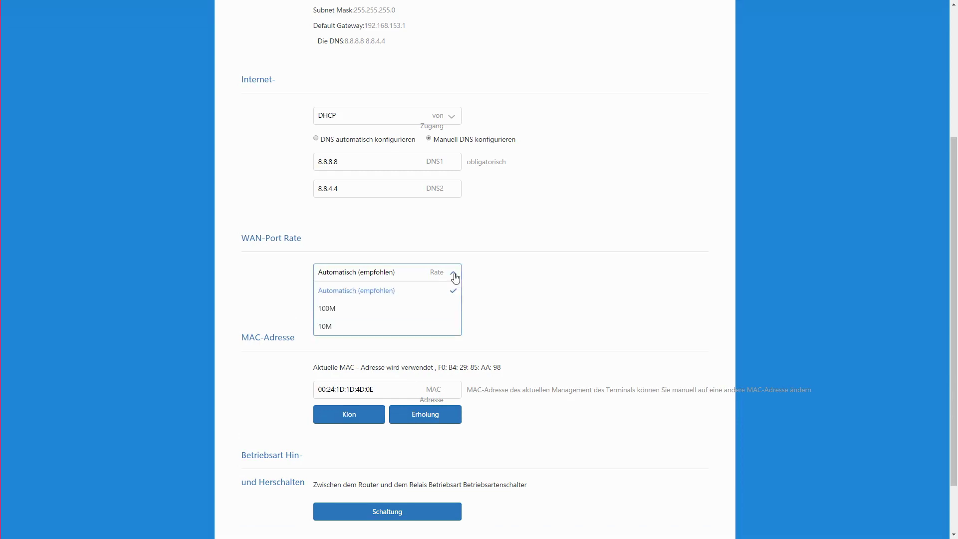
pyautogui.click(452, 277)
pyautogui.scroll(-2, 467, 381)
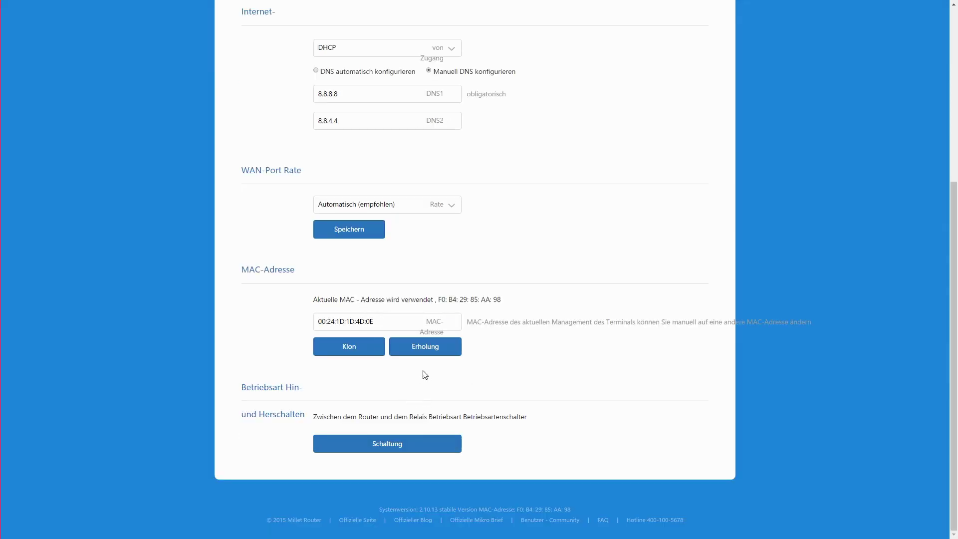
pyautogui.scroll(5, 432, 373)
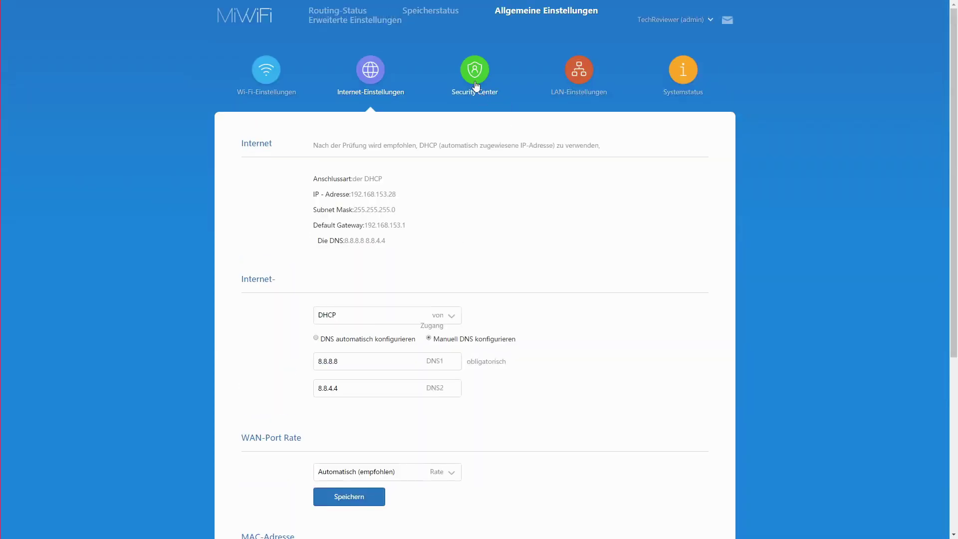
# Step: Look through the Security Center for wireless access control, the admin password change and the whitelist for management access
pyautogui.scroll(-4, 491, 285)
pyautogui.scroll(-1, 491, 285)
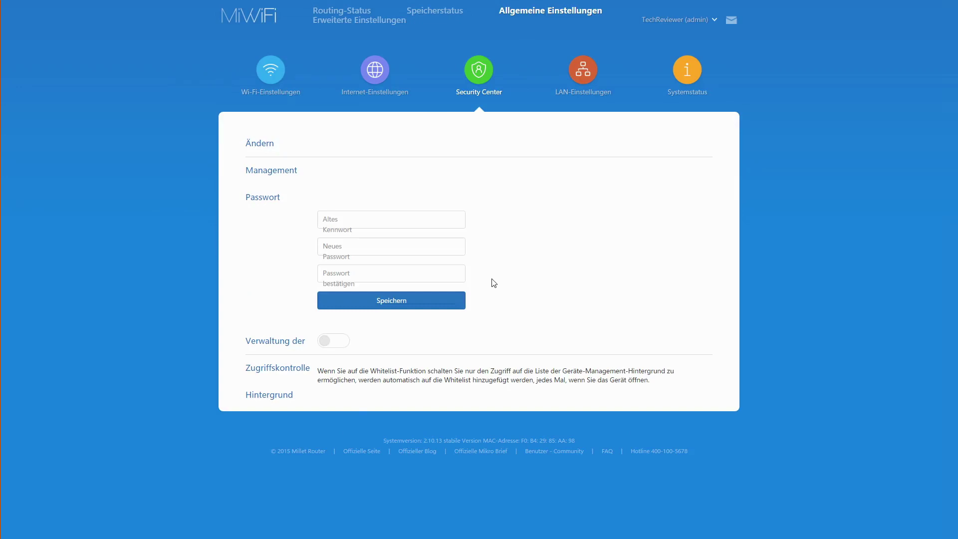
pyautogui.scroll(-3, 500, 340)
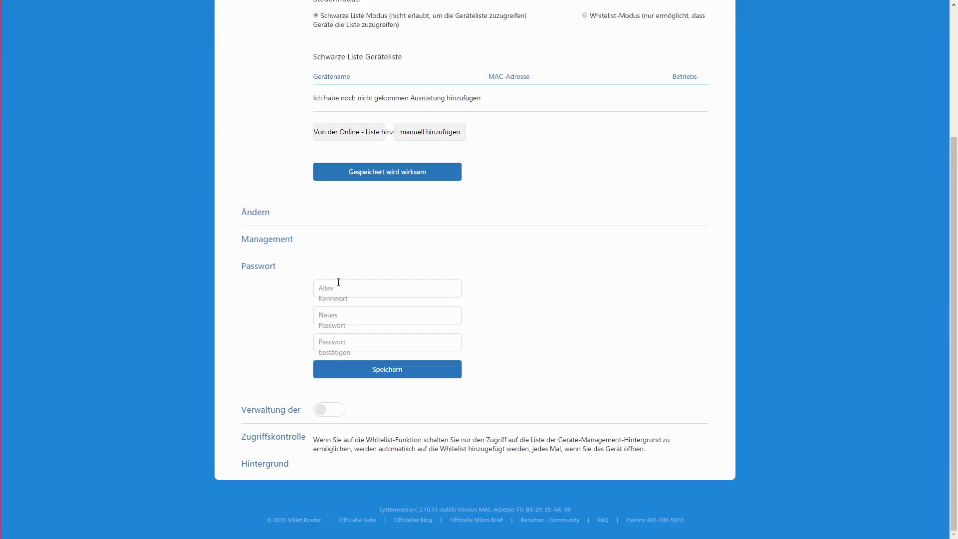
pyautogui.scroll(3, 534, 364)
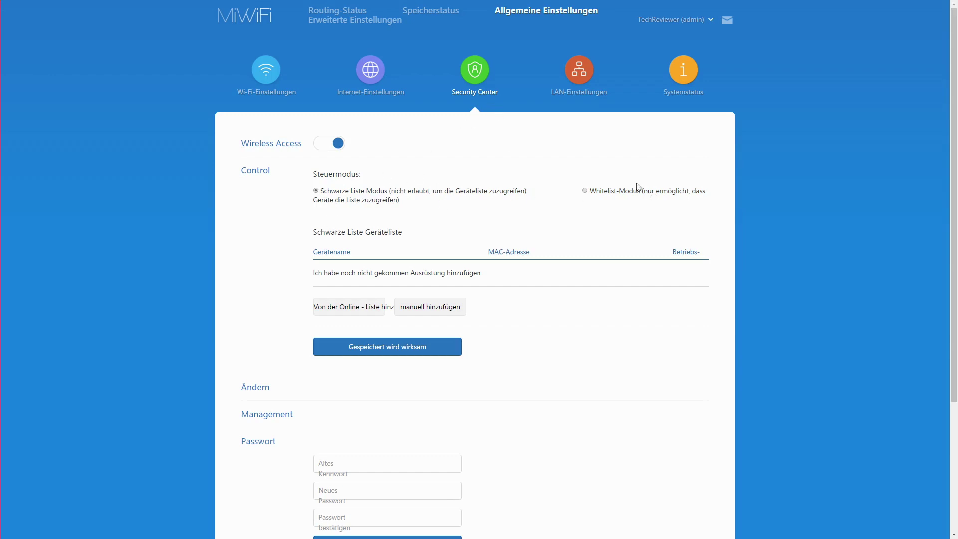
# Step: View the LAN settings and look through the system status page's upgrade, reset, backup and time options
pyautogui.click(587, 76)
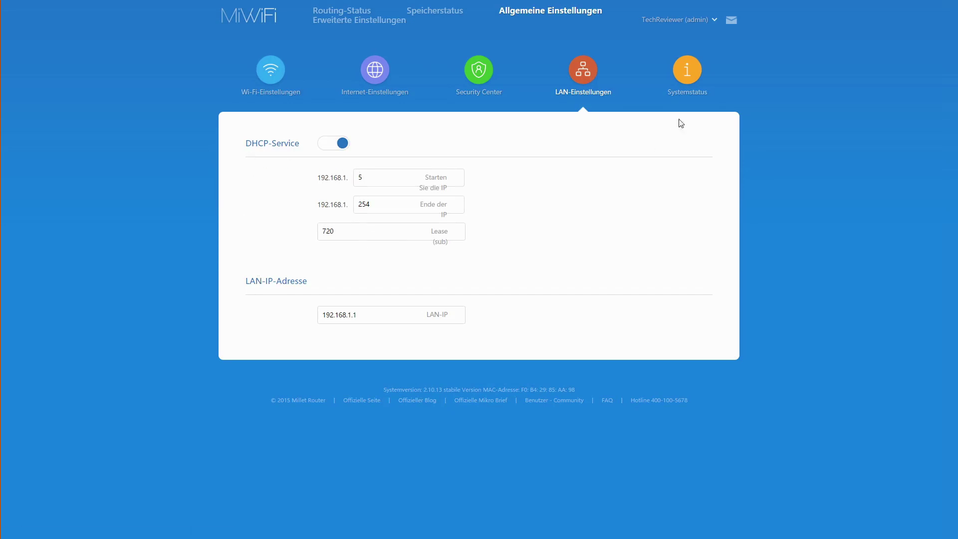
pyautogui.click(687, 82)
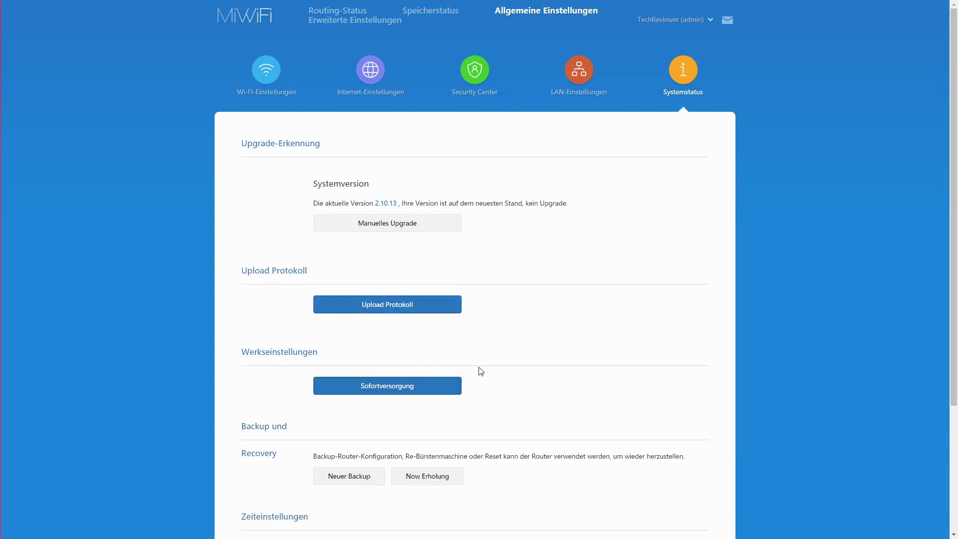
pyautogui.scroll(-3, 513, 361)
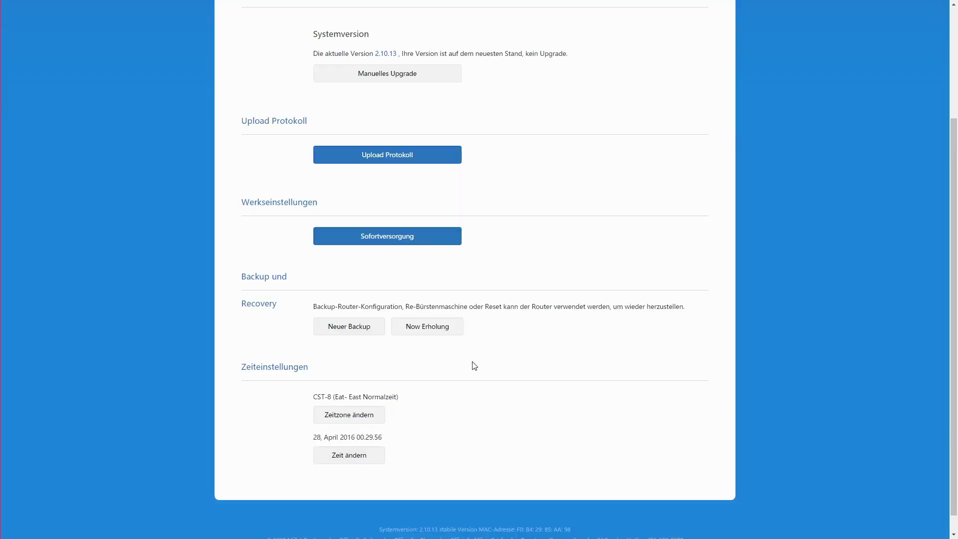
pyautogui.scroll(3, 543, 357)
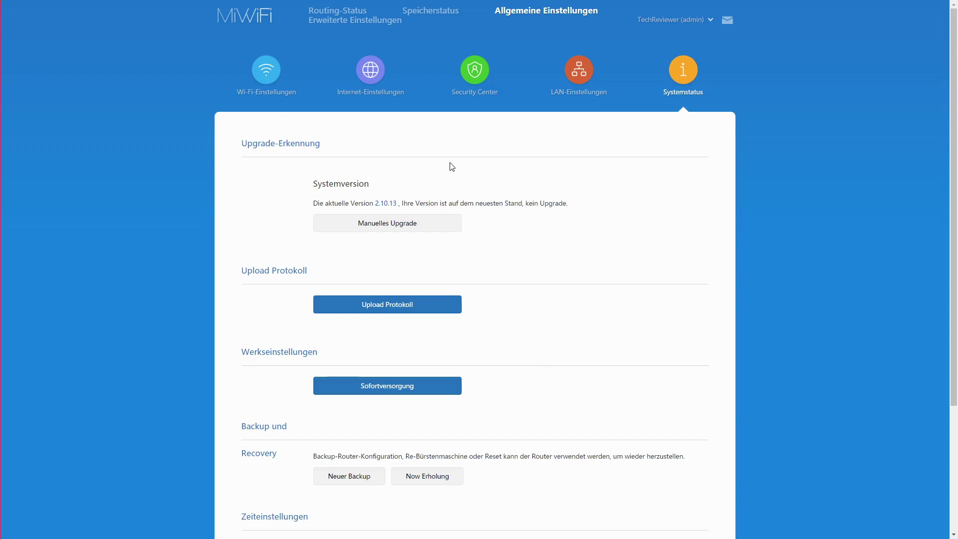
# Step: View the QoS page in the advanced settings, then open DHCP static IP assignment and translate it into German
pyautogui.click(367, 24)
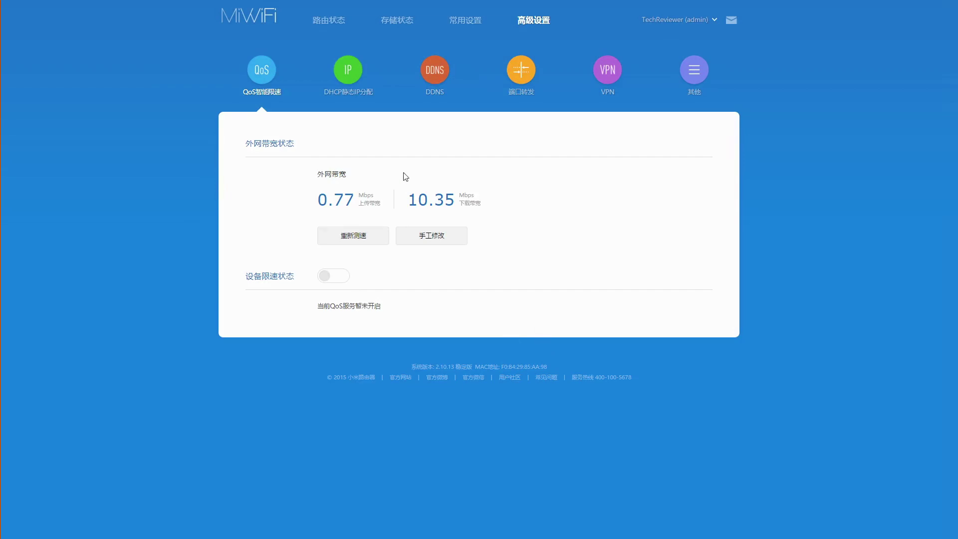
pyautogui.click(344, 75)
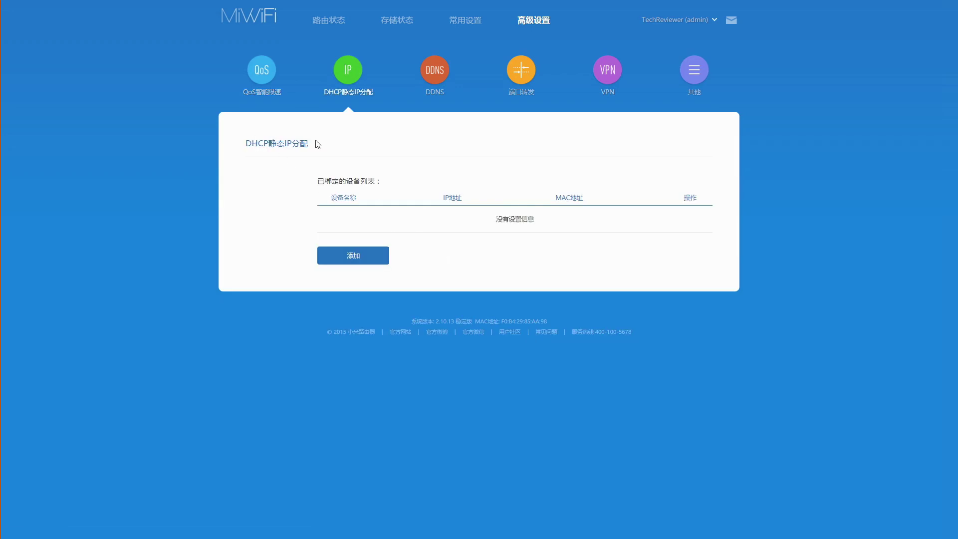
pyautogui.rightClick(277, 198)
pyautogui.click(307, 270)
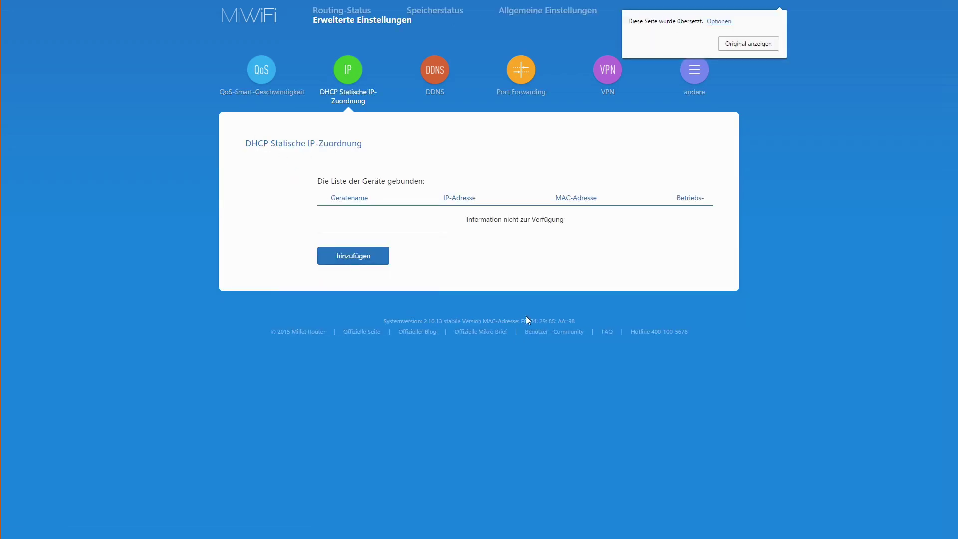
# Step: View the DDNS and port forwarding pages, translating each into German
pyautogui.click(441, 84)
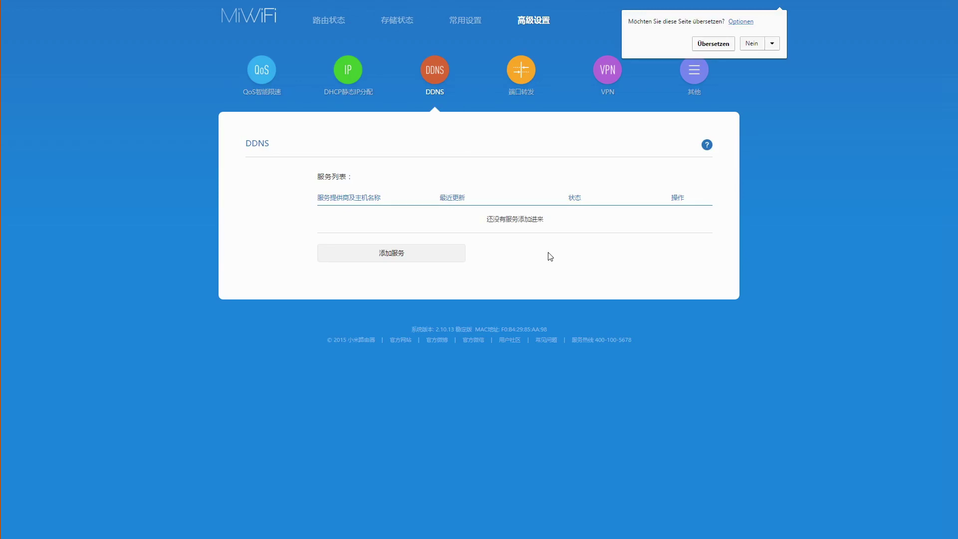
pyautogui.rightClick(549, 253)
pyautogui.click(569, 314)
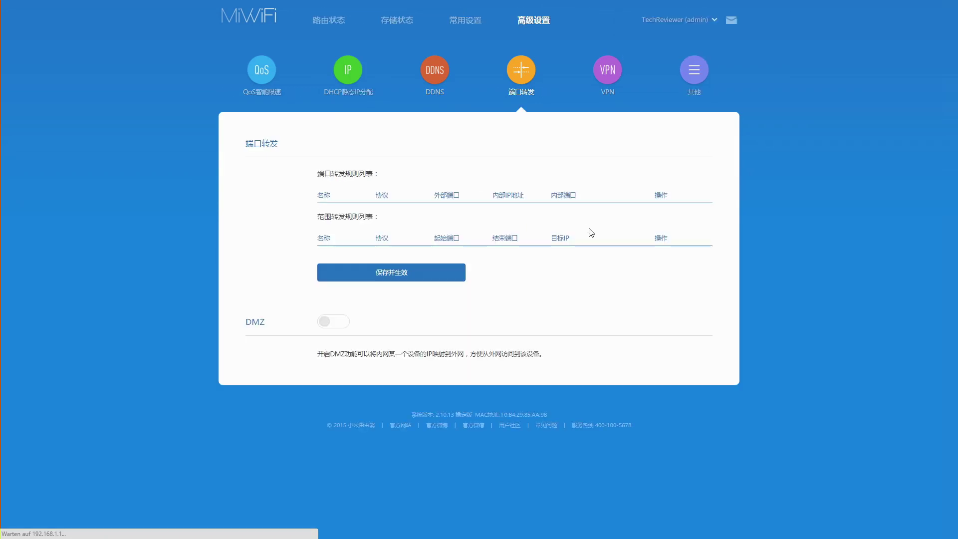
pyautogui.rightClick(568, 274)
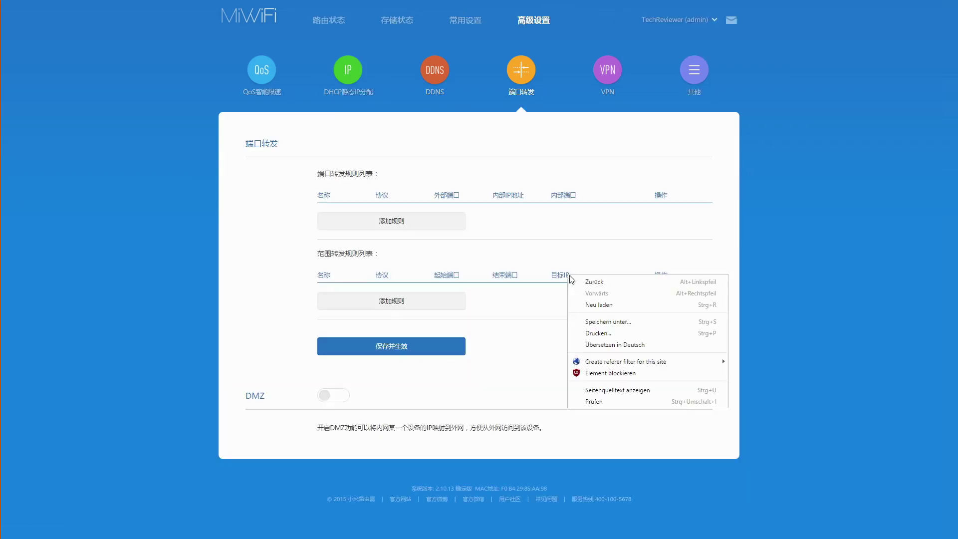
pyautogui.click(614, 345)
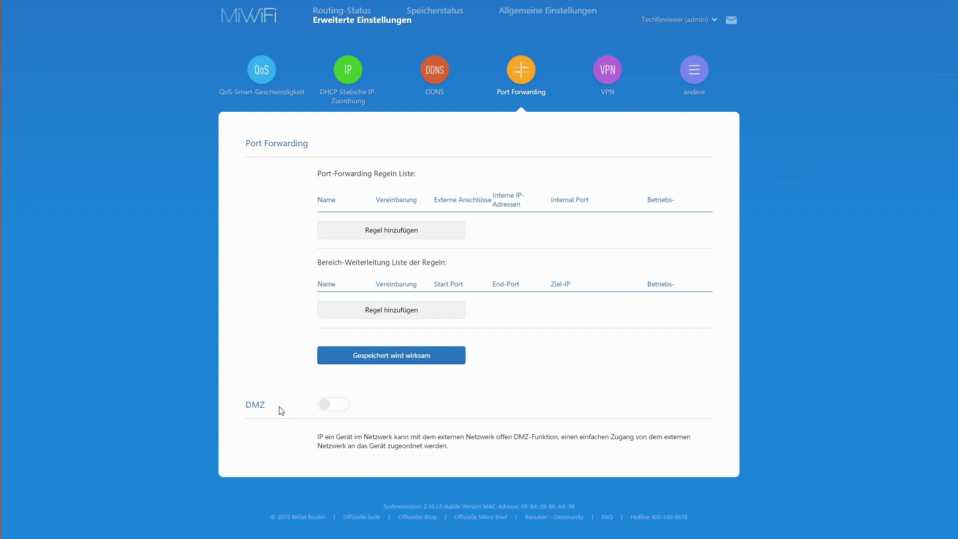
# Step: Translate the VPN page into German and check the protocol types offered for adding a service, without adding one
pyautogui.click(616, 78)
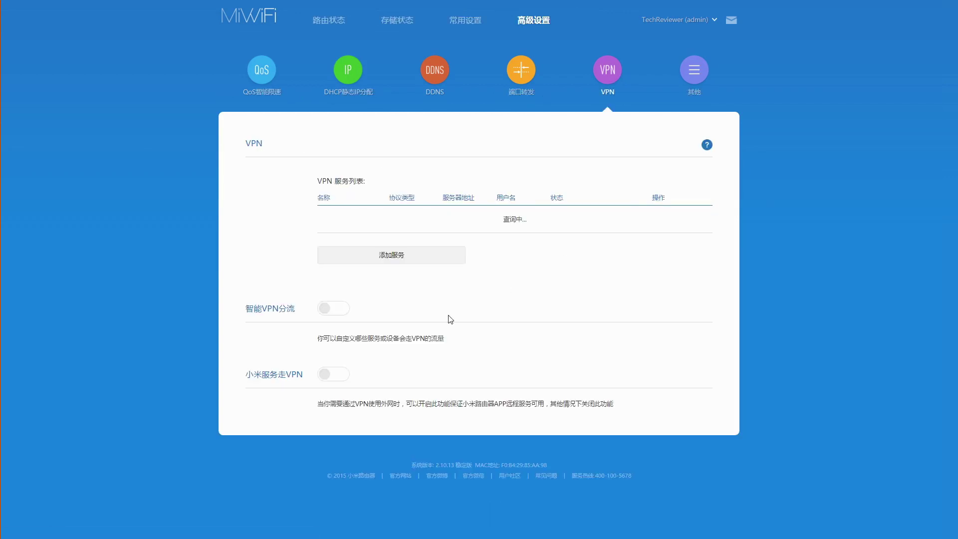
pyautogui.rightClick(538, 262)
pyautogui.click(385, 266)
pyautogui.click(526, 207)
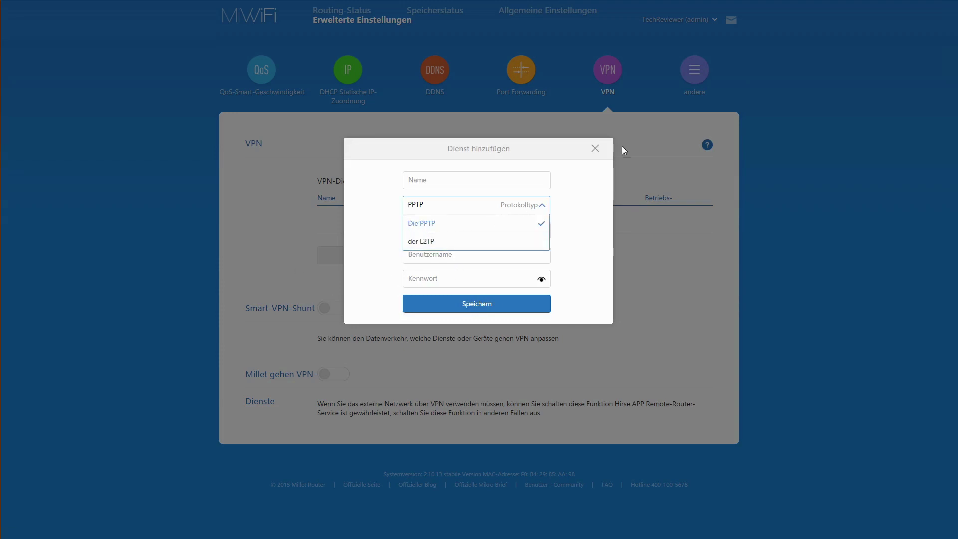
pyautogui.click(594, 149)
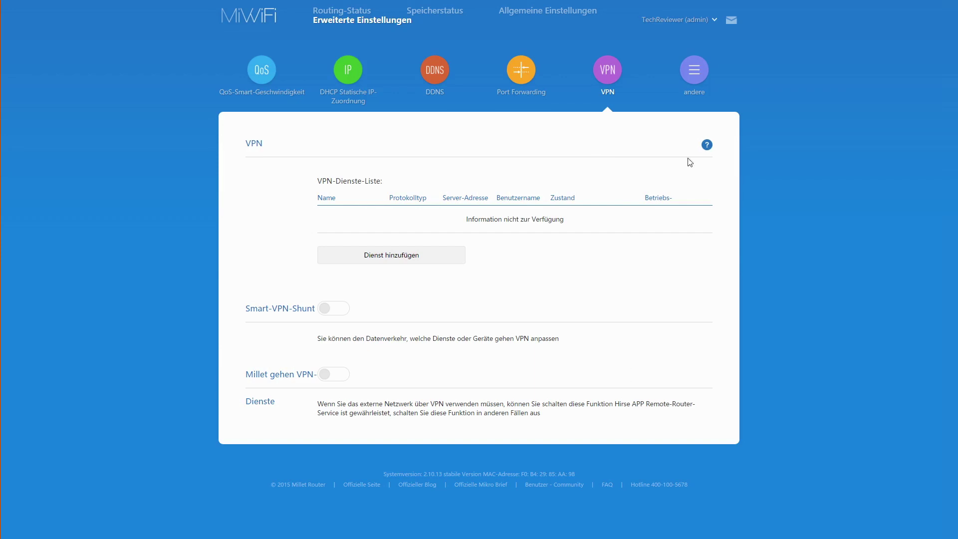
# Step: Open the other advanced settings with the UPnP status and device list
pyautogui.click(696, 71)
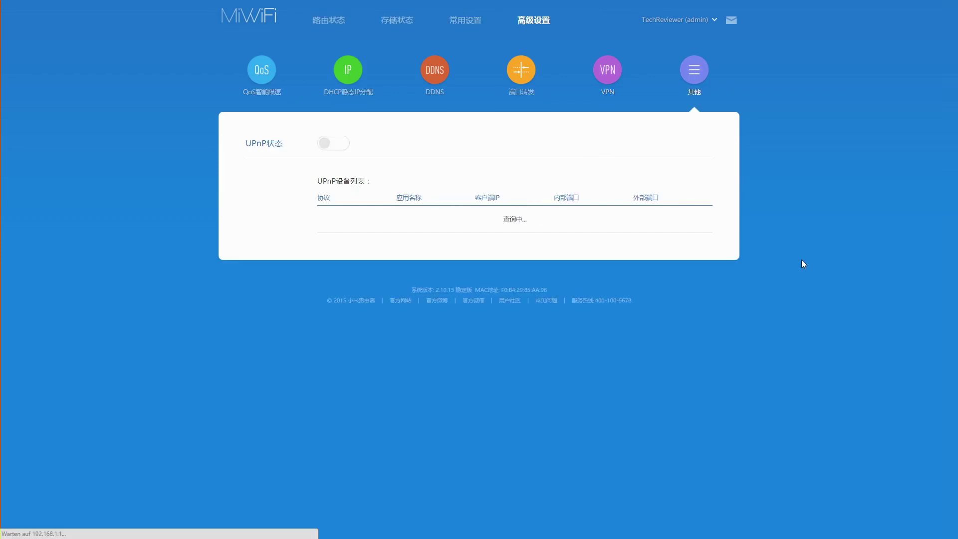